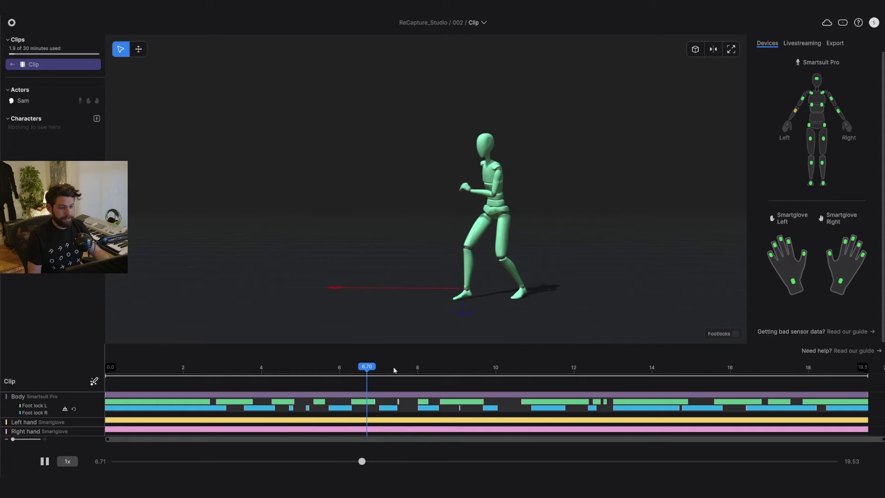
Review Clip's foot contacts by scrubbing around 6.9–7.2 s and playing from 6.9 s
mouse_move(387, 367)
mouse_down()
mouse_move(432, 375)
mouse_move(363, 374)
mouse_move(376, 373)
mouse_up()
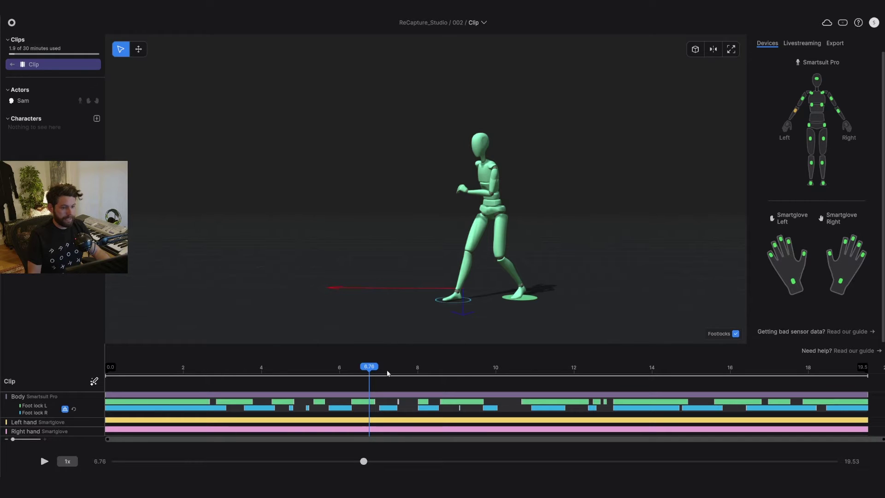
drag(370, 370, 388, 372)
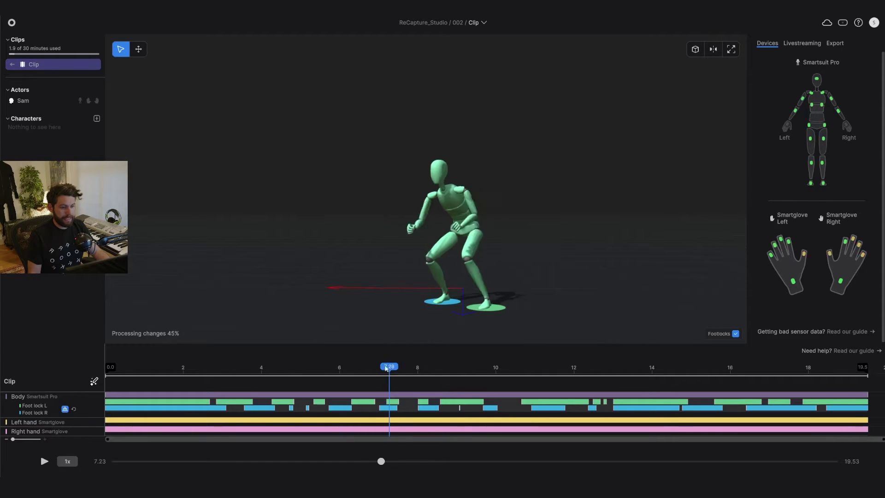
drag(386, 369, 372, 368)
key(space)
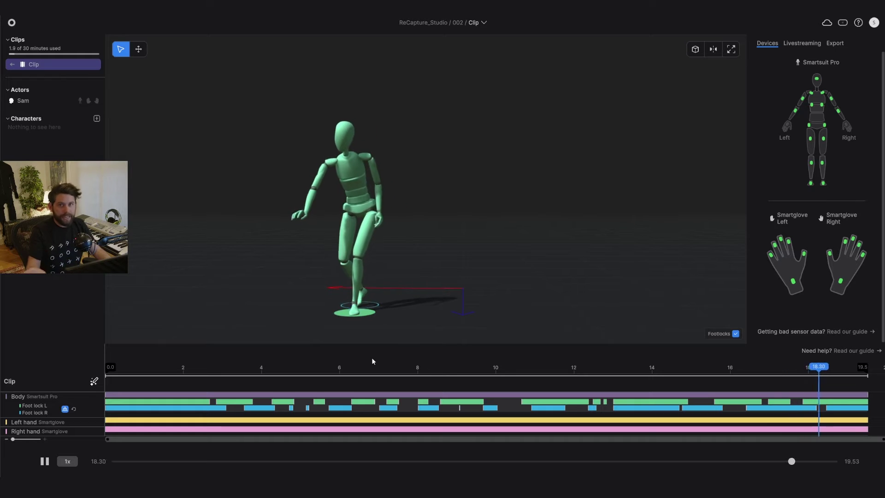
Move to the stray left-foot contacts near 12.7 s and play from 12.66 s
click(596, 376)
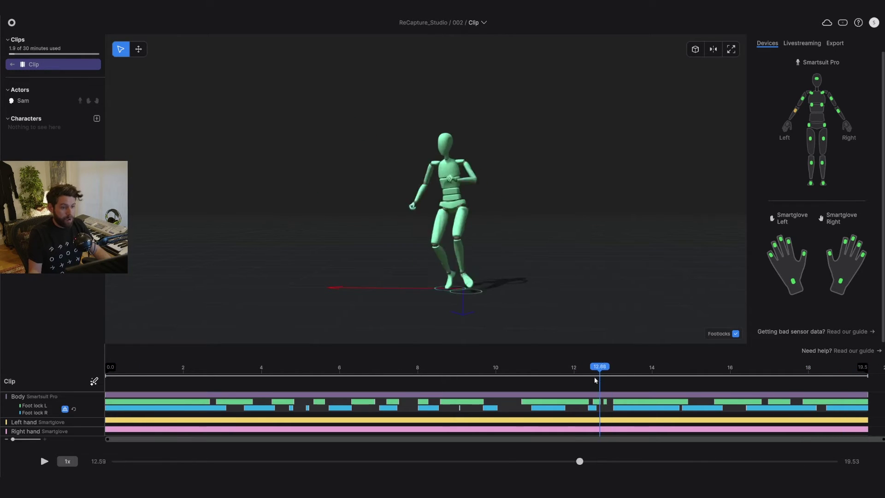
drag(585, 374, 600, 376)
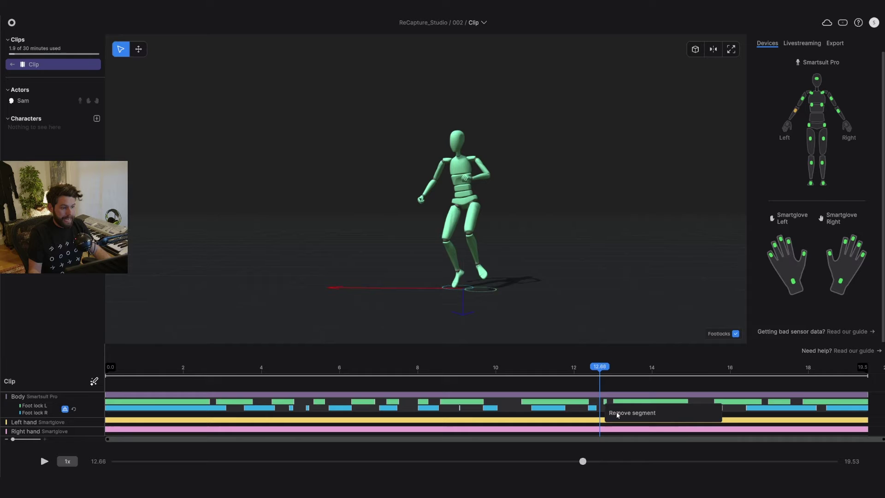
key(space)
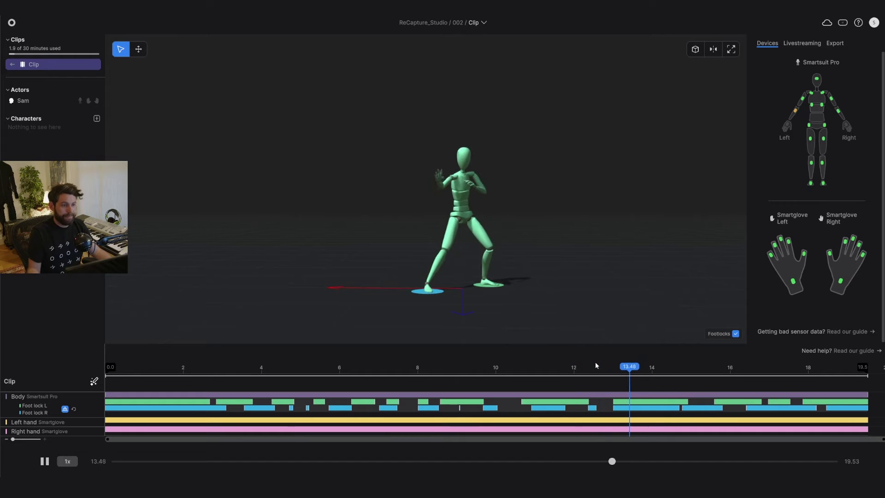
Review Clip 2's first seconds, around 2.9–4.6 s, and zoom the timeline in
key(space)
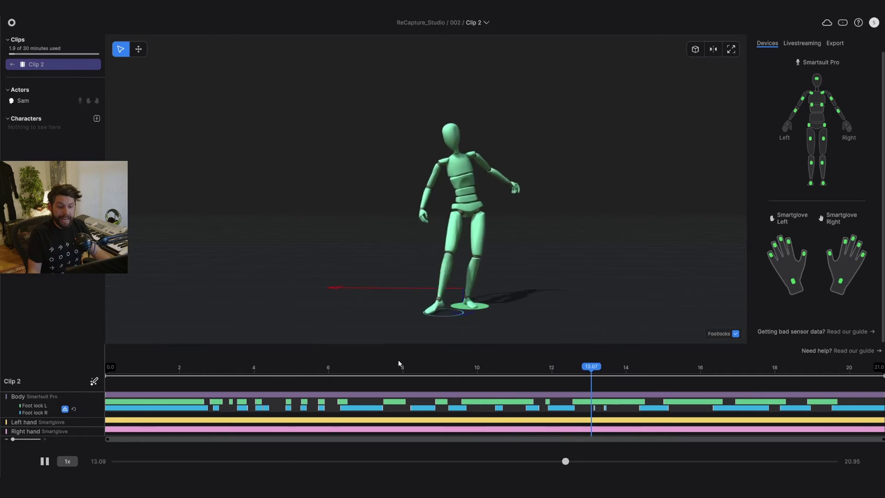
click(275, 375)
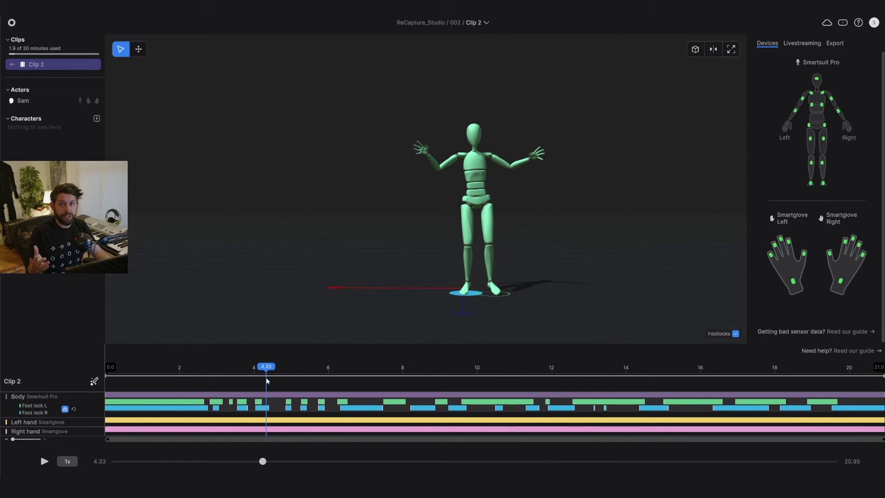
drag(267, 374, 212, 375)
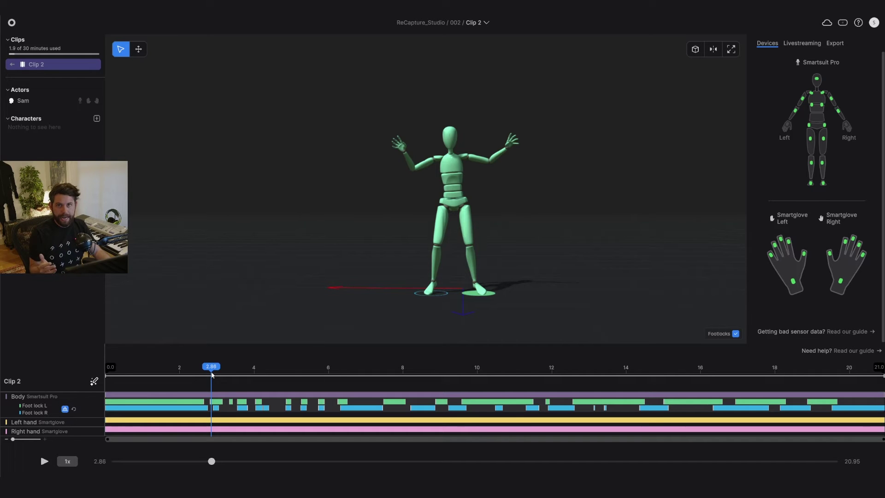
mouse_move(212, 375)
mouse_down()
mouse_move(197, 372)
mouse_move(275, 374)
mouse_move(223, 366)
mouse_up()
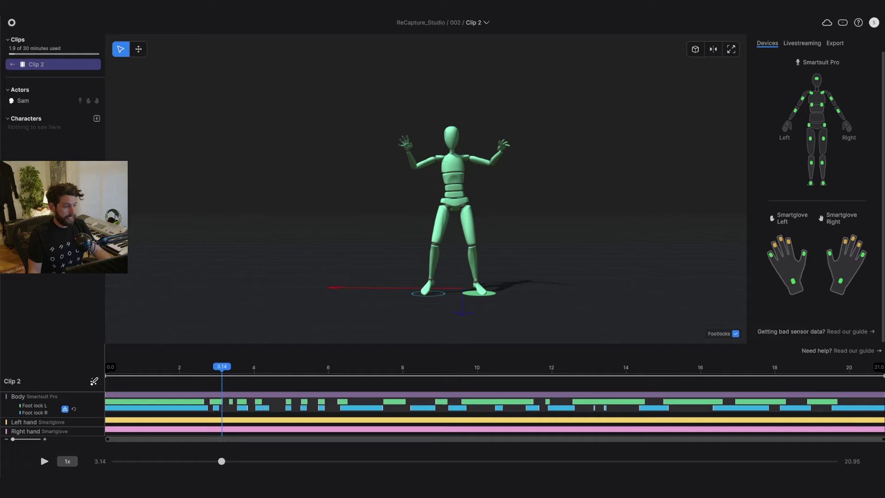
mouse_move(882, 439)
mouse_down()
mouse_move(364, 444)
mouse_move(518, 439)
mouse_up()
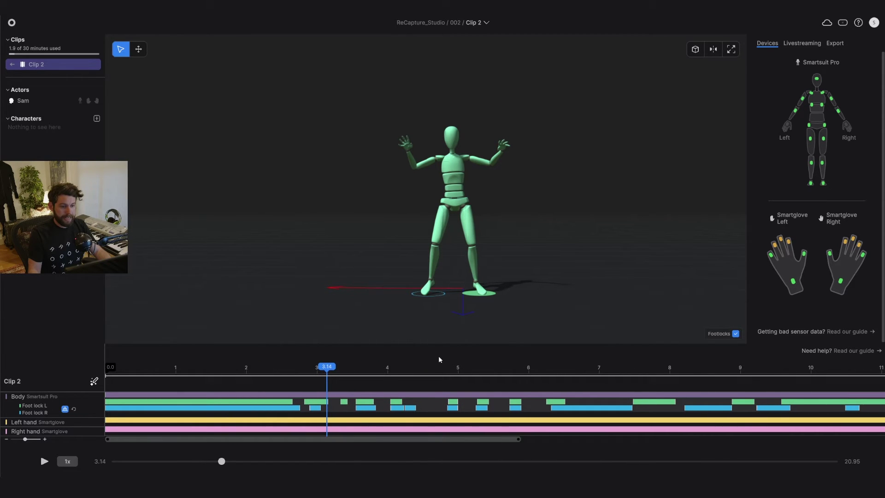
mouse_move(351, 441)
mouse_down()
mouse_move(460, 437)
mouse_move(363, 439)
mouse_up()
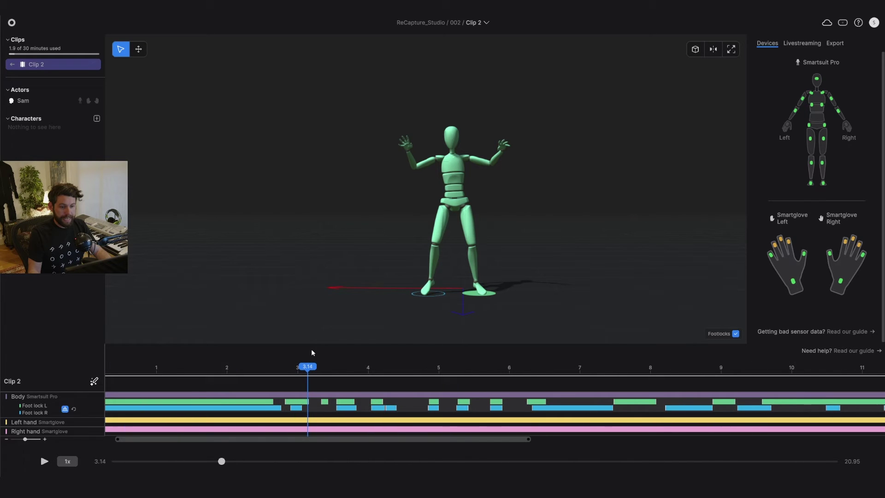
scroll(311, 352, left, 1)
scroll(555, 356, right, 3)
scroll(488, 354, right, 4)
scroll(426, 356, right, 3)
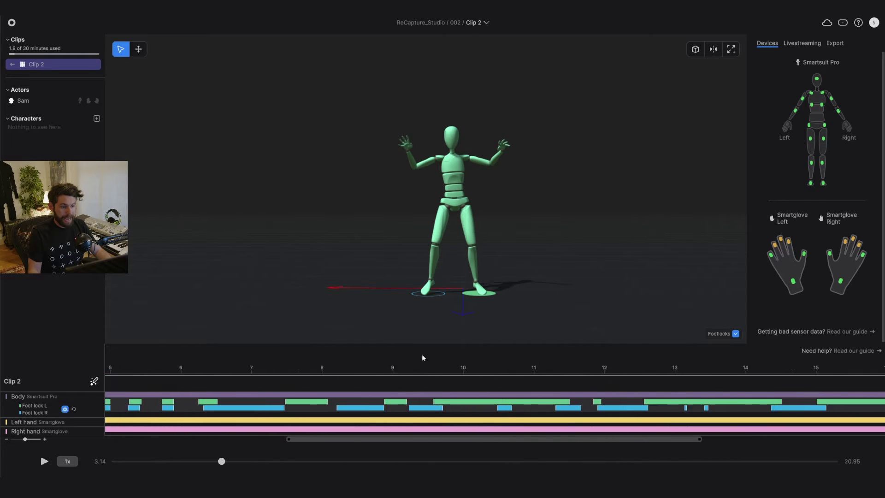
scroll(640, 366, left, 6)
click(379, 367)
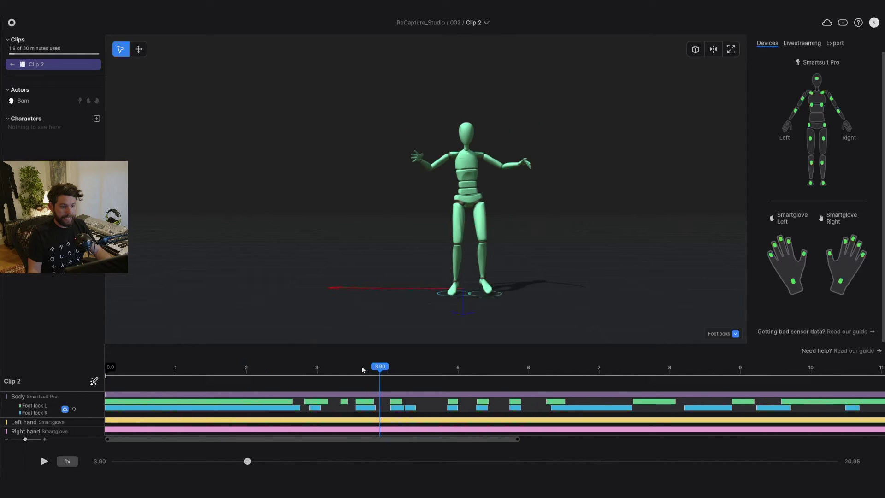
click(437, 366)
scroll(440, 355, left, 2)
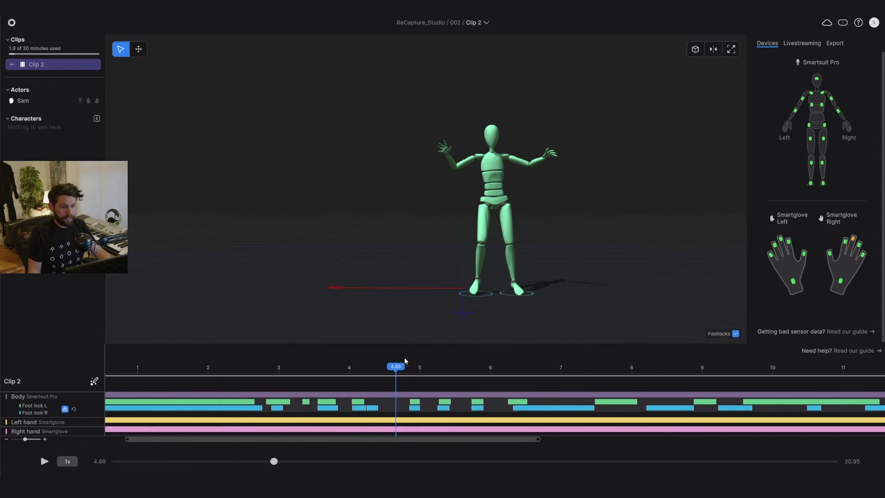
scroll(420, 353, left, 3)
click(321, 372)
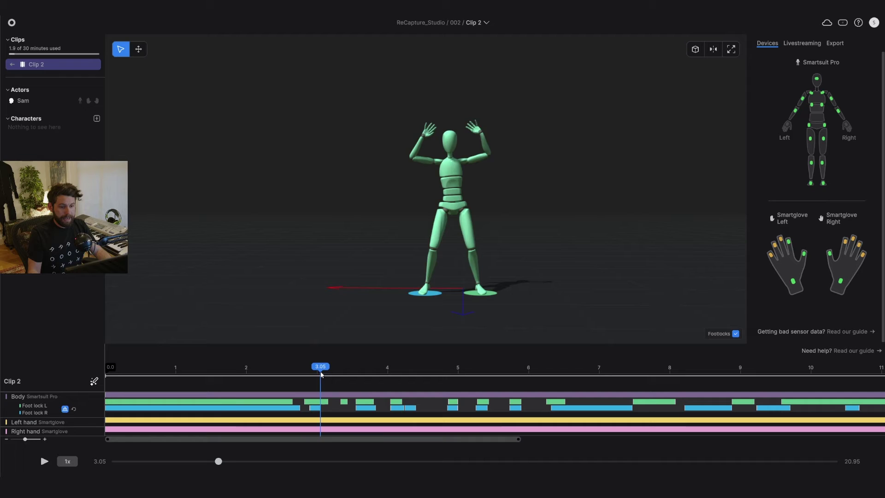
mouse_move(321, 374)
mouse_down()
mouse_move(478, 373)
mouse_move(296, 377)
mouse_move(503, 371)
mouse_move(276, 374)
mouse_up()
key(space)
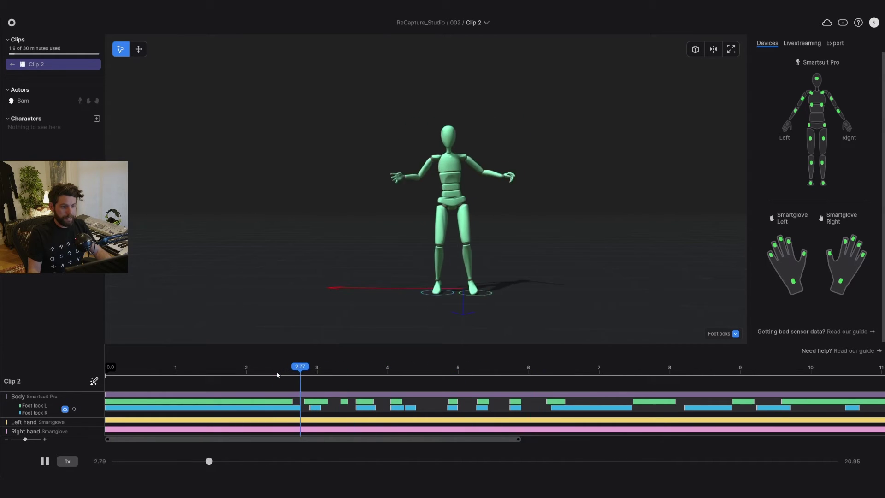
Trim the left foot-lock segment near 3 s to match the right foot, checking 2.5–3.2 s
mouse_move(348, 367)
mouse_down()
mouse_move(292, 371)
mouse_move(304, 375)
mouse_up()
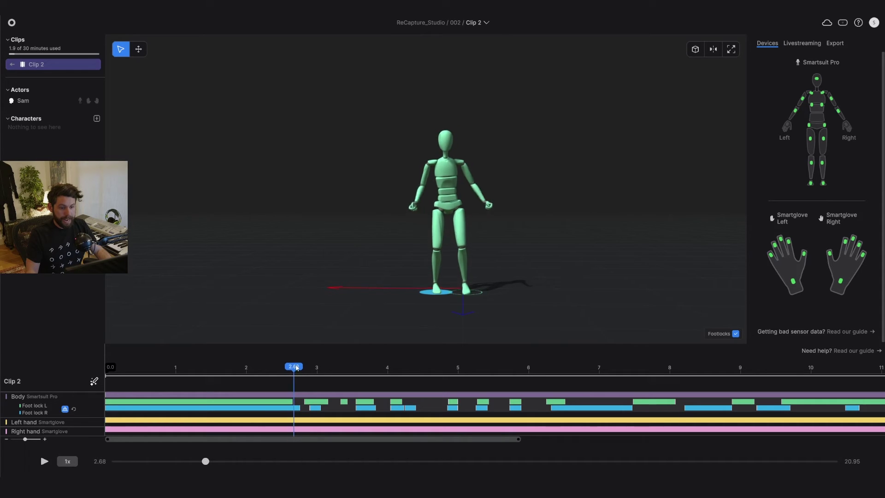
drag(297, 368, 295, 371)
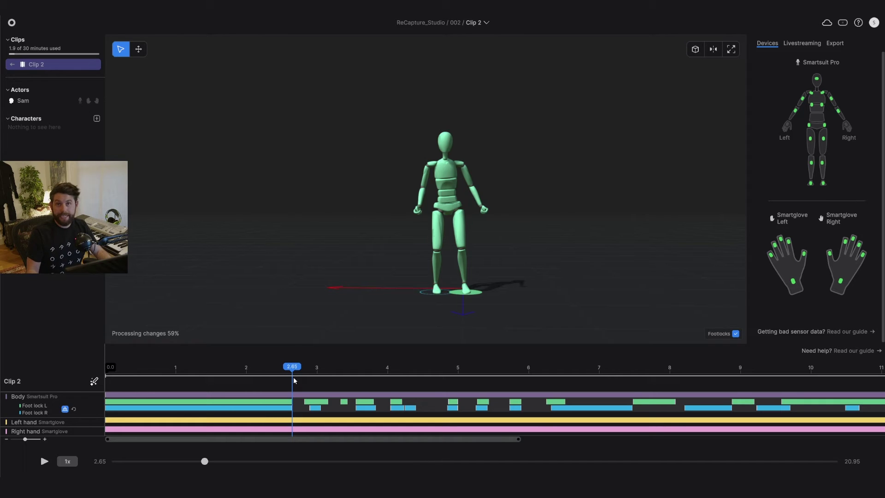
mouse_move(293, 366)
mouse_down()
mouse_move(283, 367)
mouse_move(311, 363)
mouse_up()
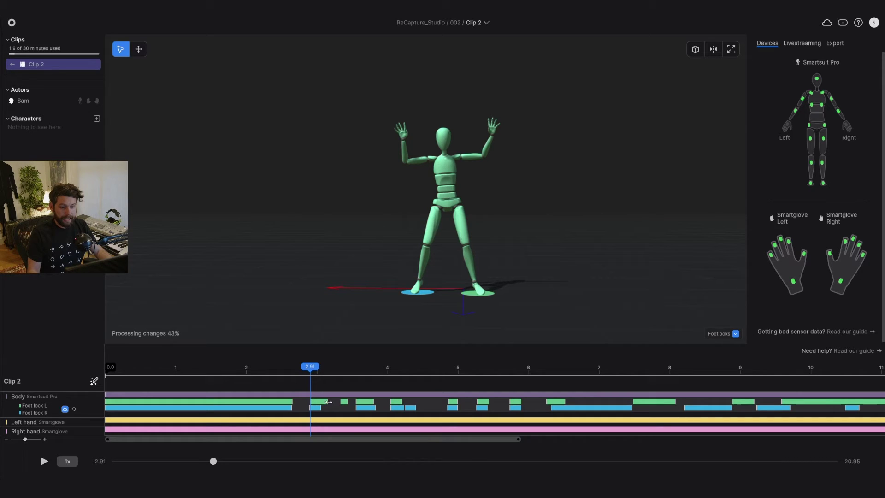
drag(311, 367, 297, 368)
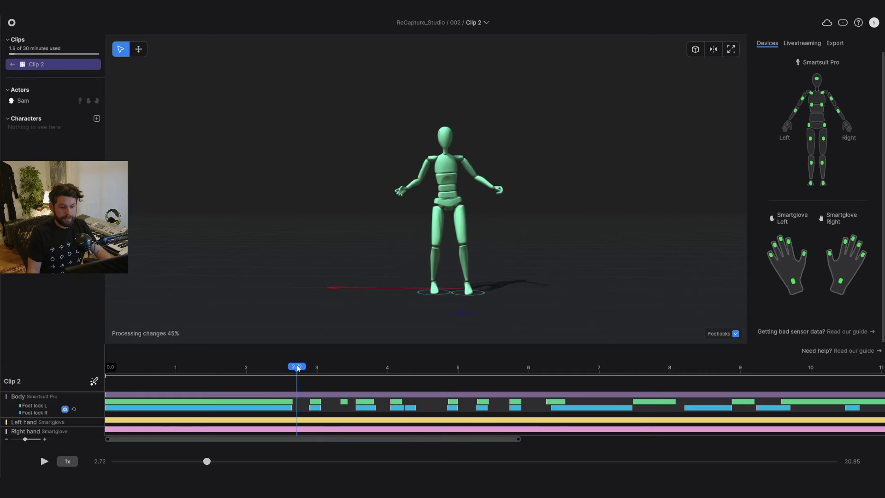
key(space)
key(space)
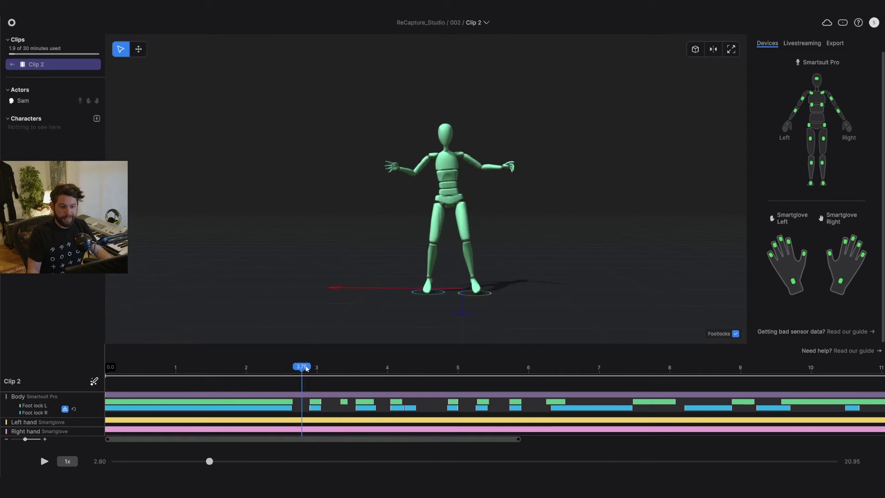
drag(307, 369, 332, 366)
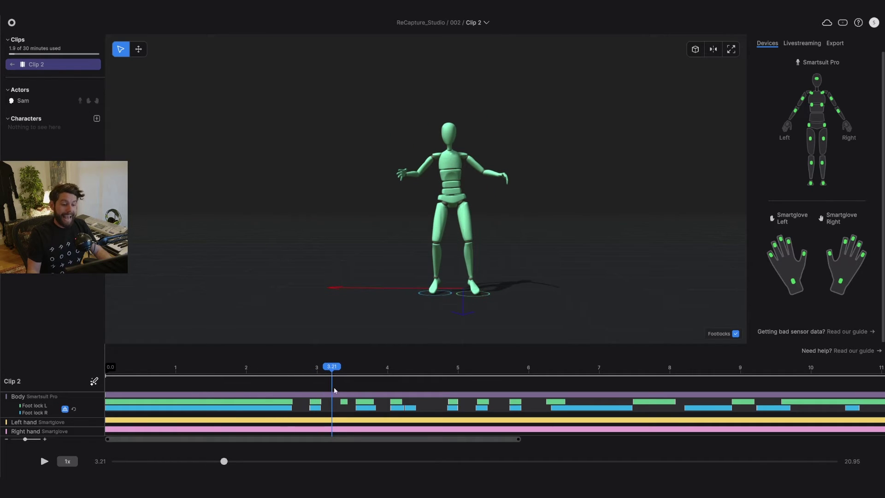
click(339, 408)
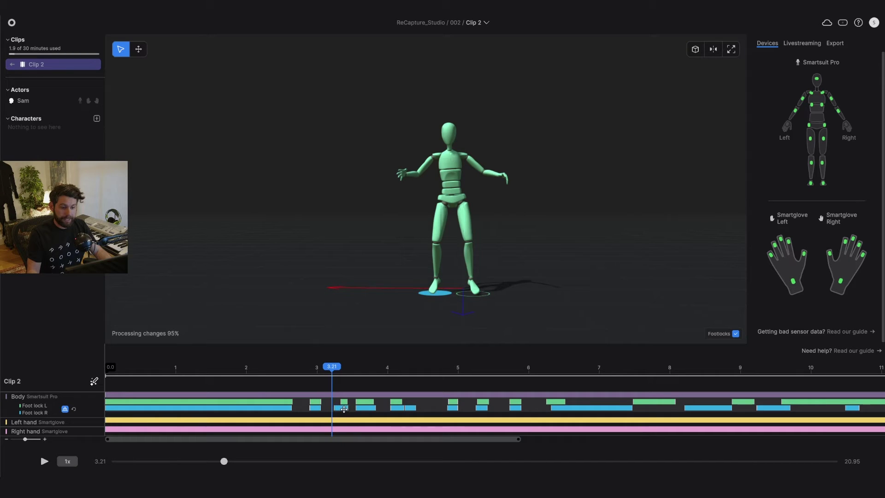
drag(343, 409, 337, 407)
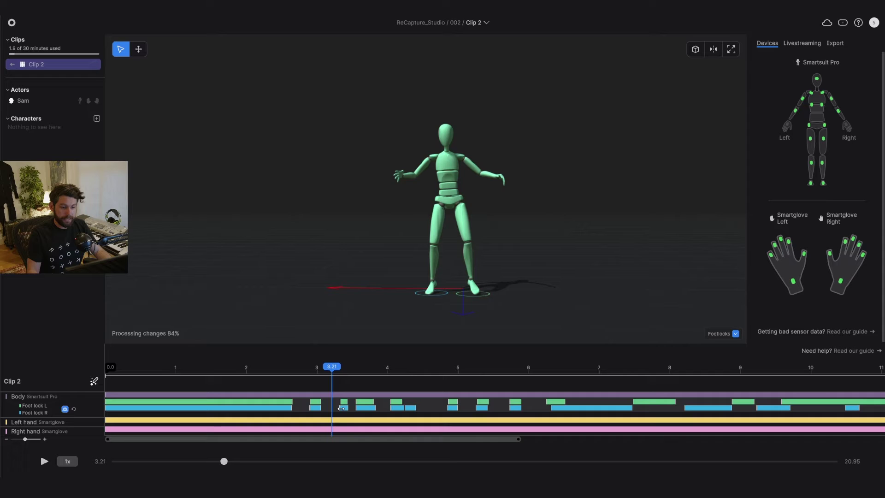
drag(331, 365, 339, 364)
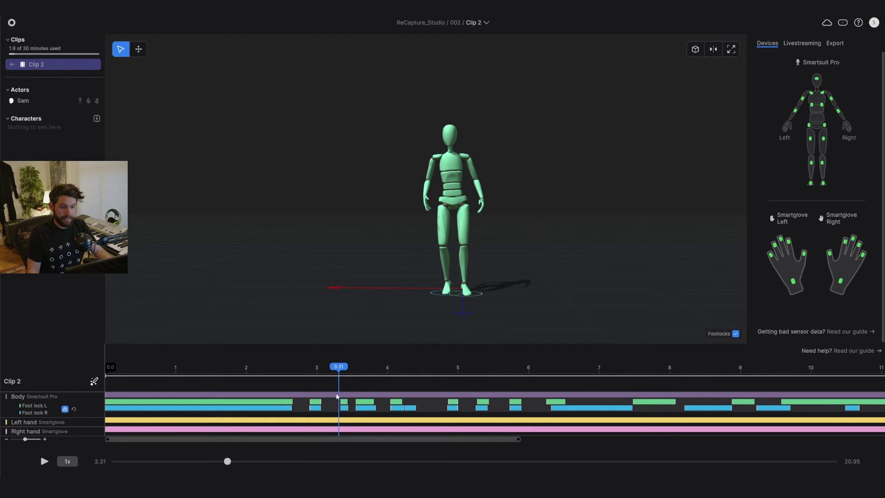
drag(336, 371, 318, 373)
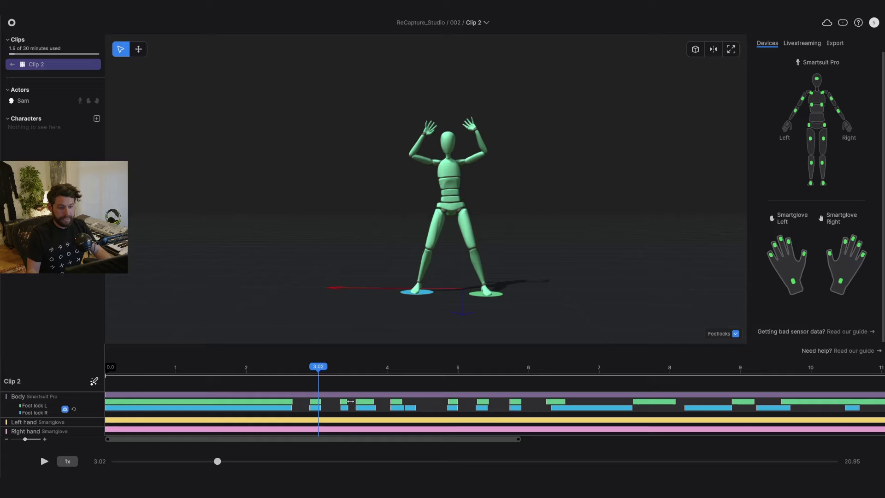
key(space)
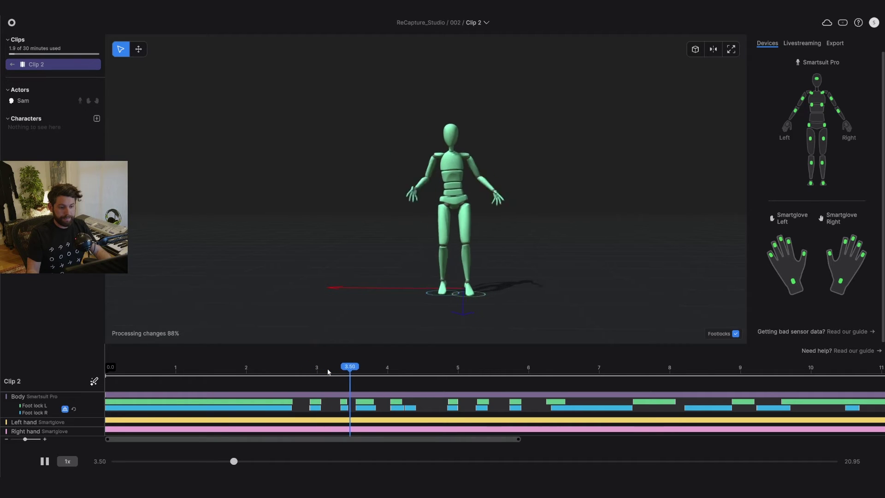
key(space)
mouse_move(405, 366)
mouse_down()
mouse_move(414, 367)
mouse_move(396, 370)
mouse_move(408, 372)
mouse_up()
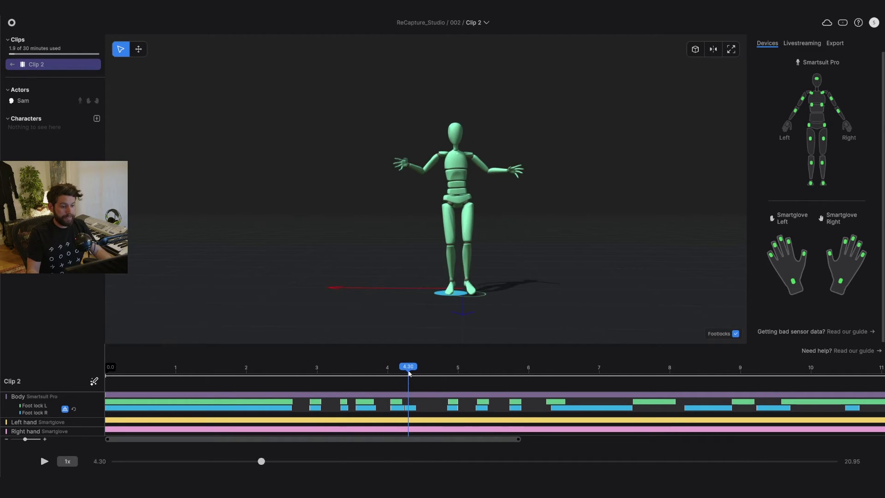
Remove the Foot lock R segment at 4.3 s and make the segments near 3.5 s start later
right_click(410, 408)
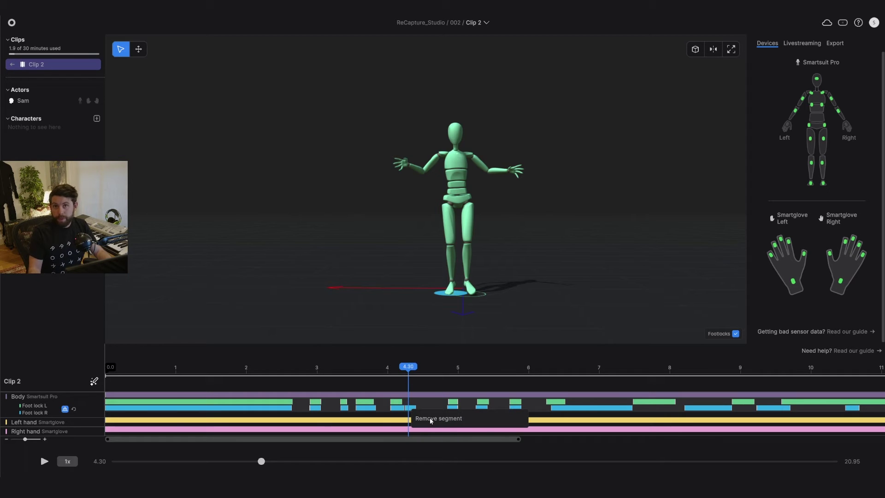
click(430, 420)
mouse_move(414, 373)
mouse_down()
mouse_move(389, 365)
mouse_move(338, 375)
mouse_move(342, 424)
mouse_up()
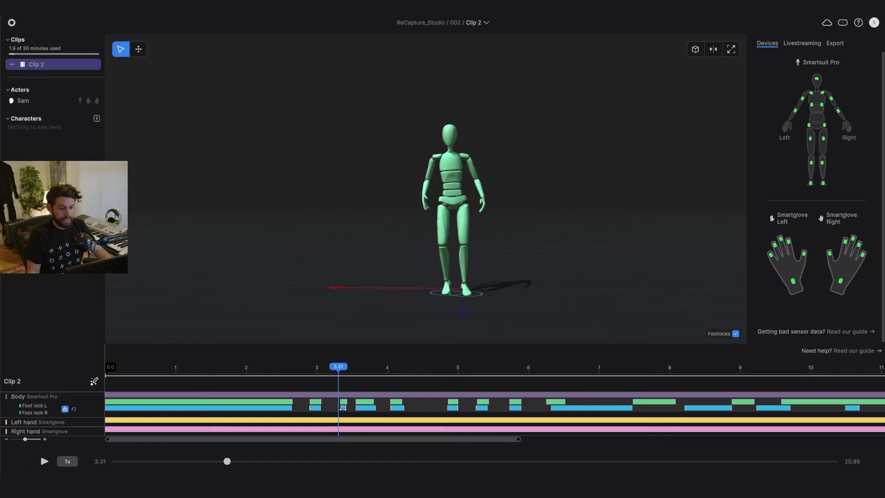
drag(348, 365, 369, 377)
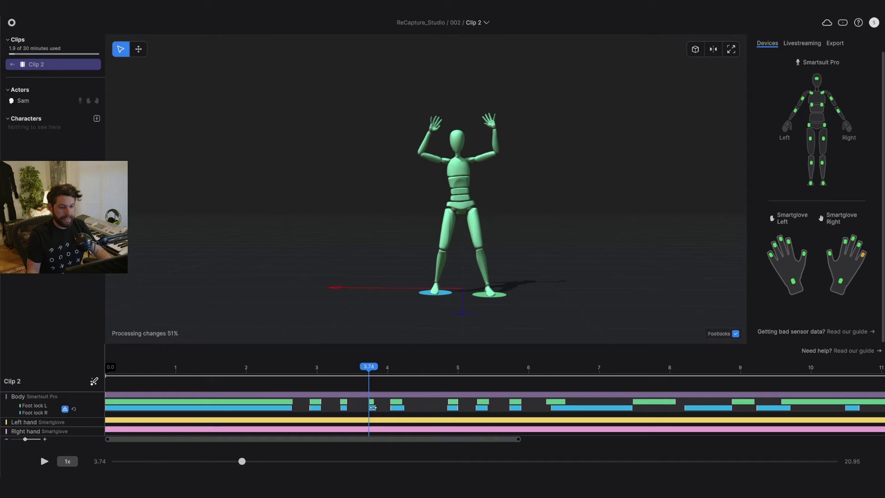
mouse_move(364, 373)
mouse_down()
mouse_move(347, 376)
mouse_move(400, 379)
mouse_move(410, 395)
mouse_up()
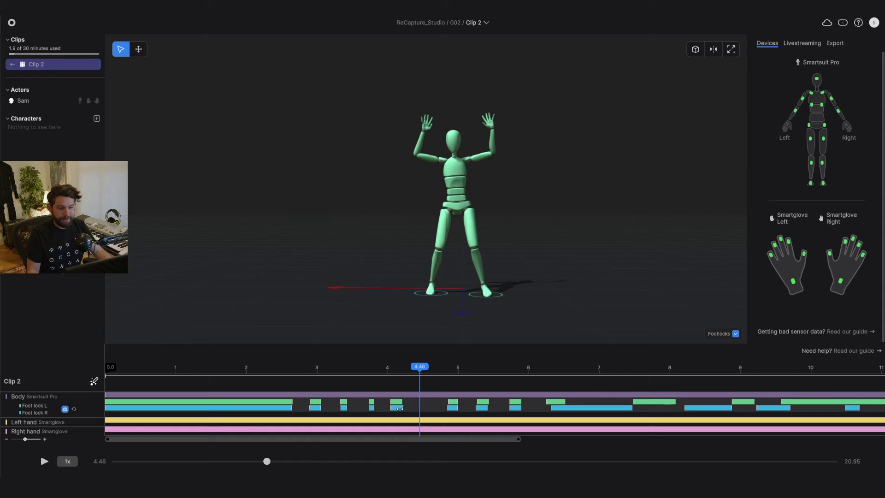
Add a foot-lock contact on both feet around 4.4–4.6 s and replay it to review
mouse_move(416, 376)
mouse_down()
mouse_move(392, 377)
mouse_move(425, 375)
mouse_move(415, 376)
mouse_up()
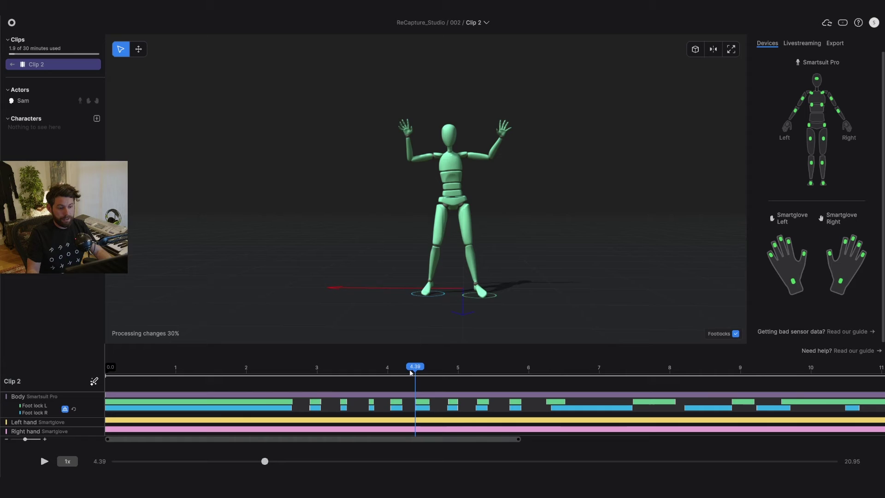
mouse_move(411, 372)
mouse_down()
mouse_move(478, 366)
mouse_move(459, 365)
mouse_up()
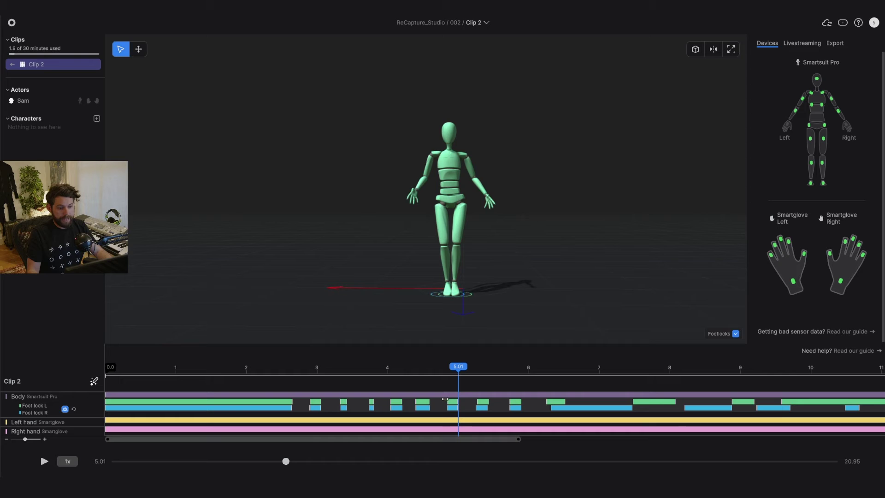
mouse_move(445, 398)
mouse_down()
mouse_move(442, 367)
mouse_move(451, 367)
mouse_move(419, 364)
mouse_up()
key(space)
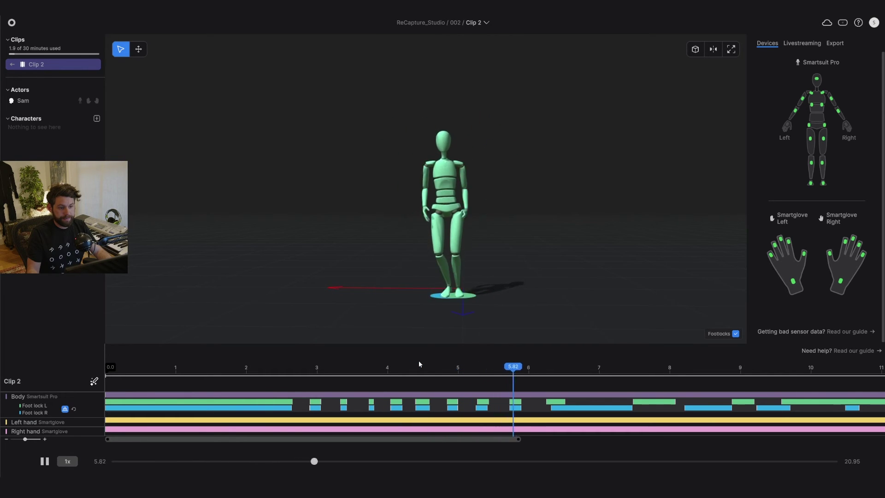
mouse_move(419, 364)
mouse_down()
mouse_move(429, 366)
mouse_move(264, 375)
mouse_up()
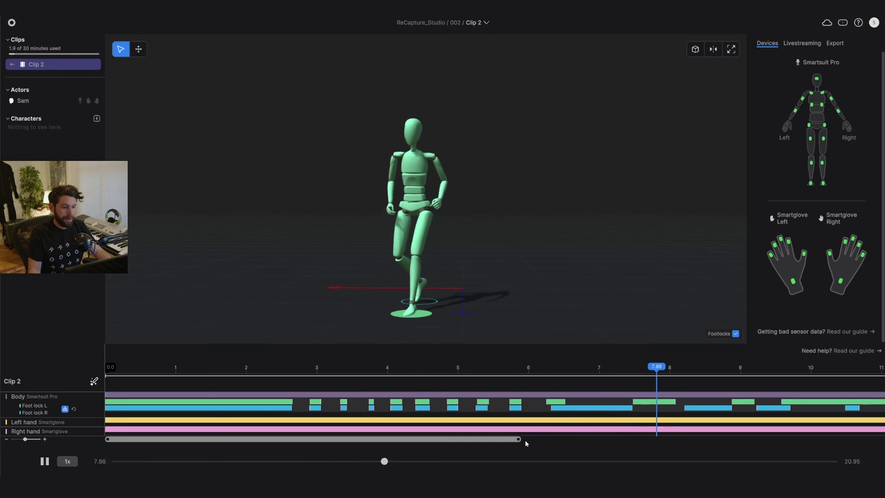
Fit the full 21-second clip on the timeline and remove the tiny Foot lock R sliver near 13 s
drag(523, 439, 883, 439)
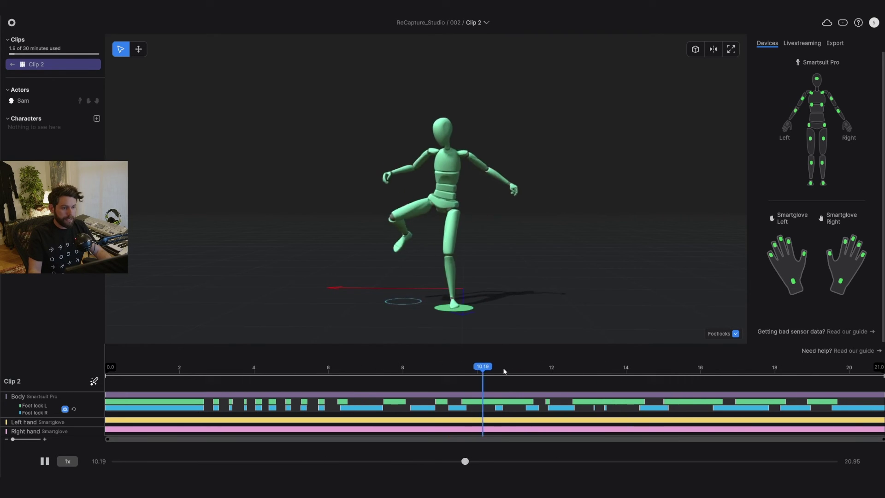
click(624, 380)
mouse_move(625, 383)
mouse_down()
mouse_move(458, 386)
mouse_move(614, 387)
mouse_move(513, 392)
mouse_move(566, 386)
mouse_up()
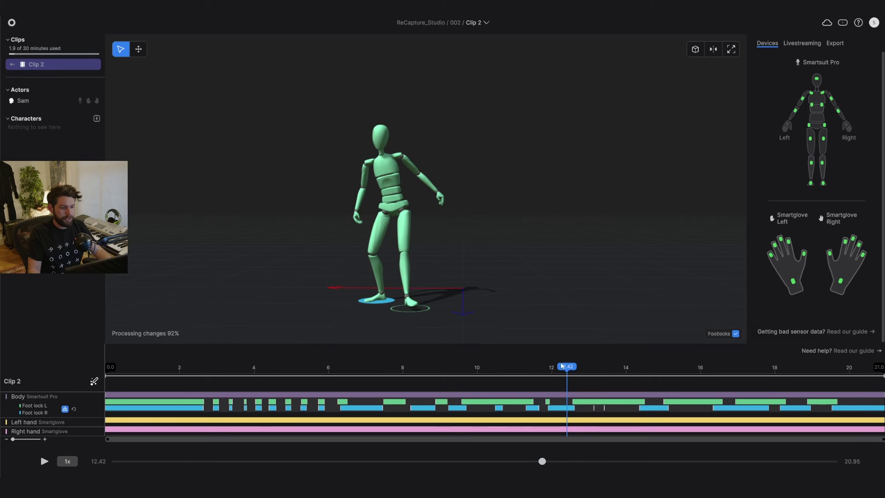
mouse_move(562, 366)
mouse_down()
mouse_move(602, 365)
mouse_move(586, 365)
mouse_up()
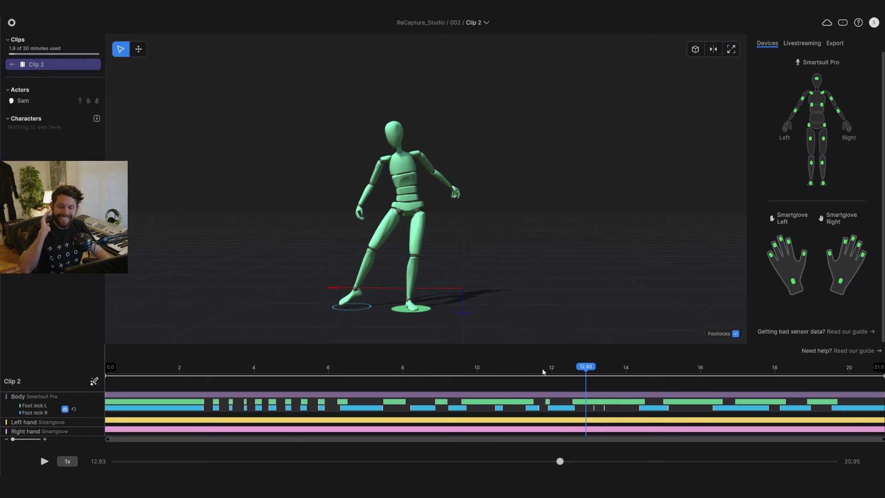
right_click(593, 406)
click(606, 409)
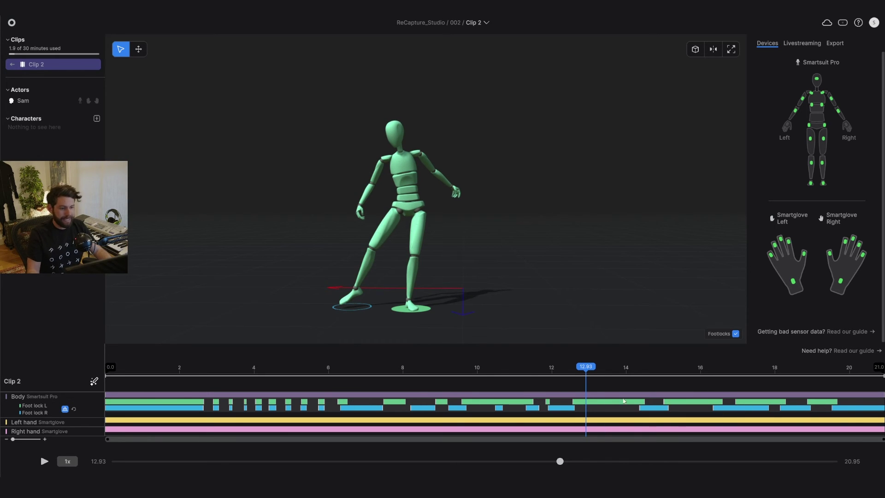
mouse_move(571, 365)
mouse_down()
mouse_move(456, 382)
mouse_move(500, 386)
mouse_move(451, 380)
mouse_up()
Play back around 9.2–10.5 s to locate the sliding right-foot contact
key(space)
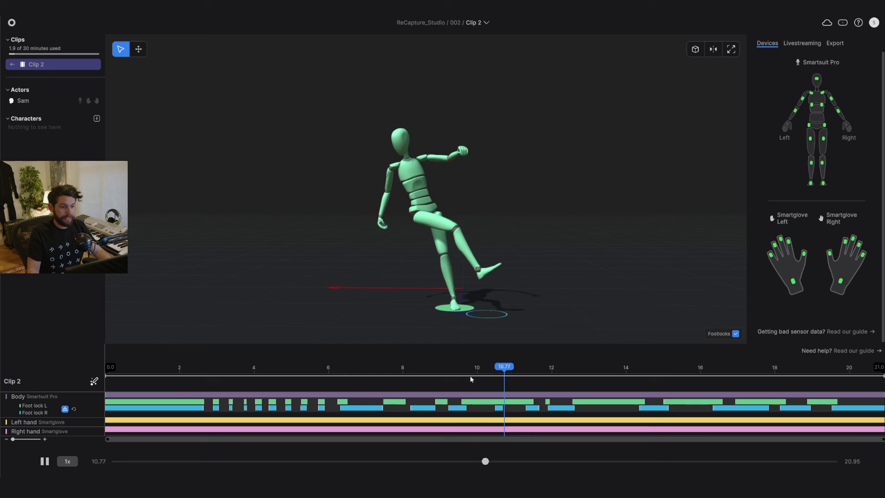
click(470, 374)
key(space)
mouse_move(470, 374)
mouse_down()
mouse_move(447, 374)
mouse_move(453, 369)
mouse_up()
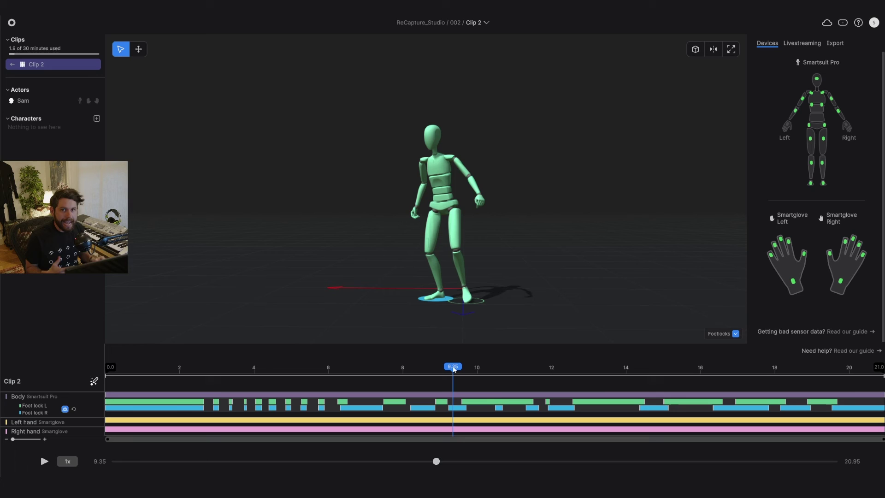
mouse_move(452, 368)
mouse_down()
mouse_move(506, 375)
mouse_move(478, 377)
mouse_move(495, 380)
mouse_up()
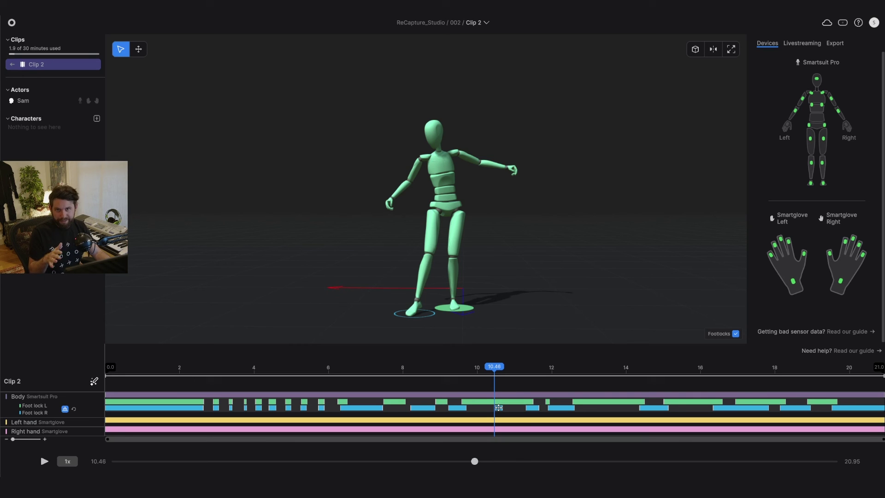
drag(494, 376, 498, 376)
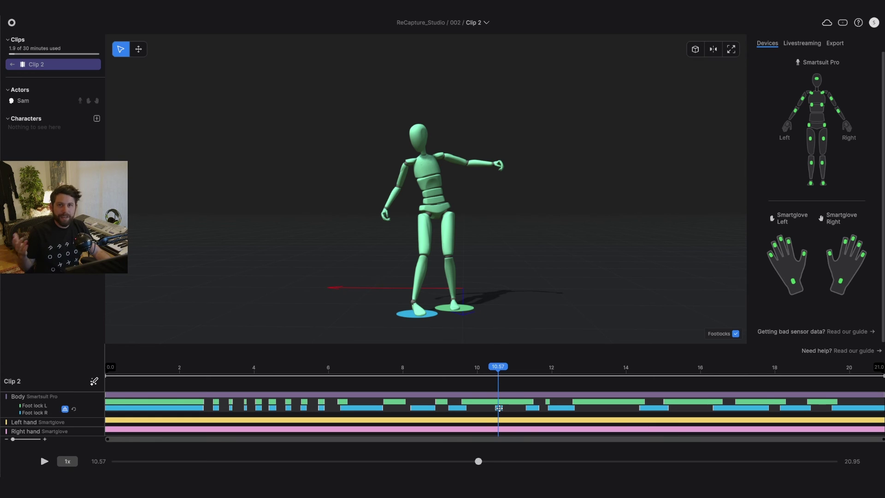
Remove the sliding Foot lock R segment near 10.5 s and replay from 10 s to verify
right_click(498, 407)
click(511, 418)
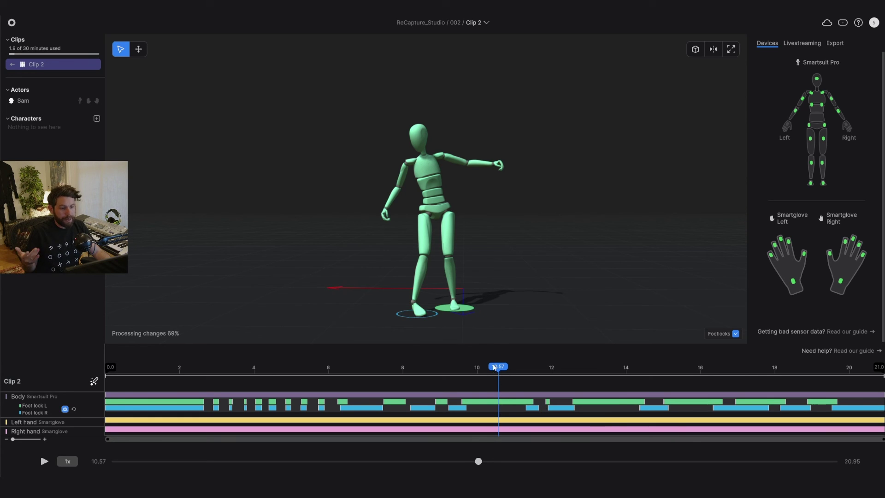
drag(498, 367, 476, 367)
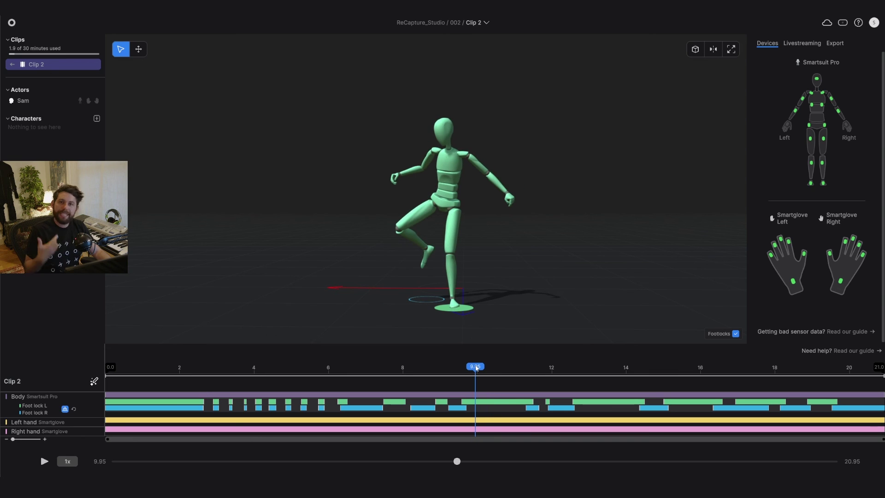
key(space)
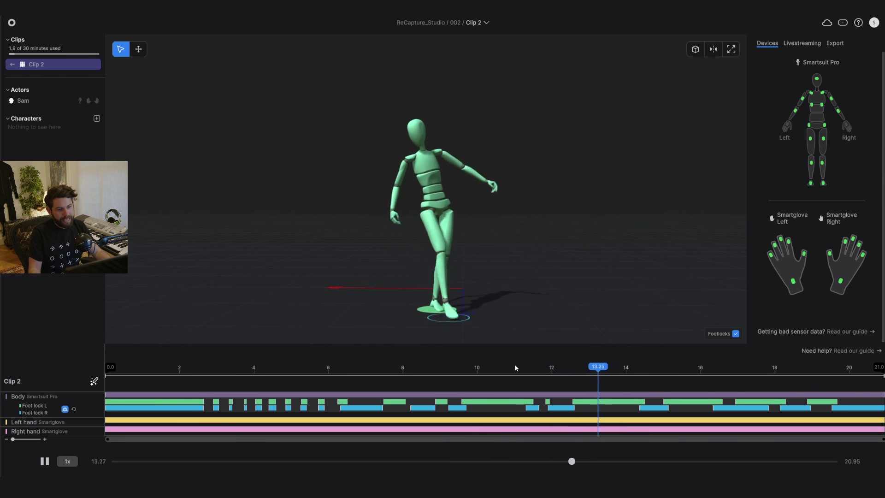
Inspect the foot contacts around 14–15 s, stopping near 14.9 s
drag(714, 367, 625, 367)
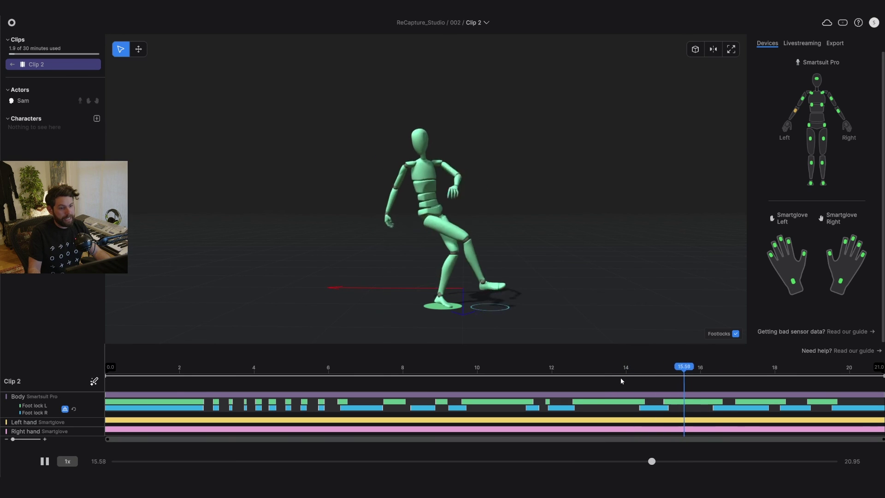
drag(654, 374, 664, 374)
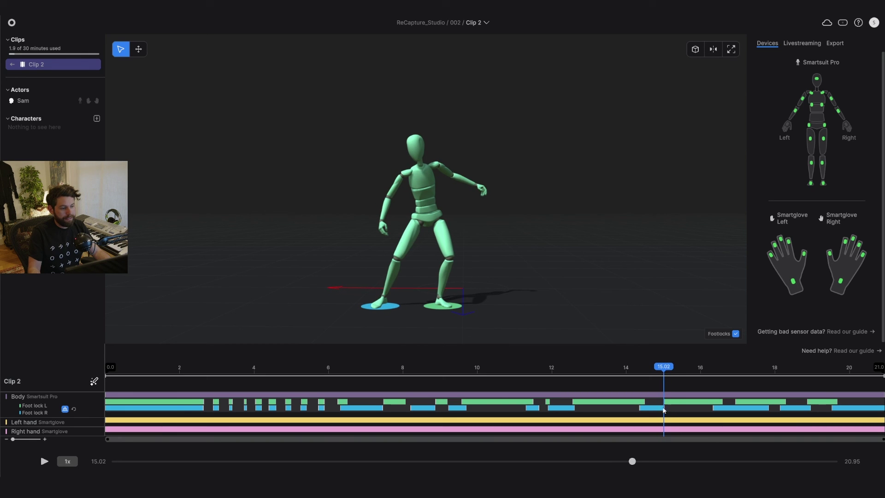
drag(663, 371, 660, 367)
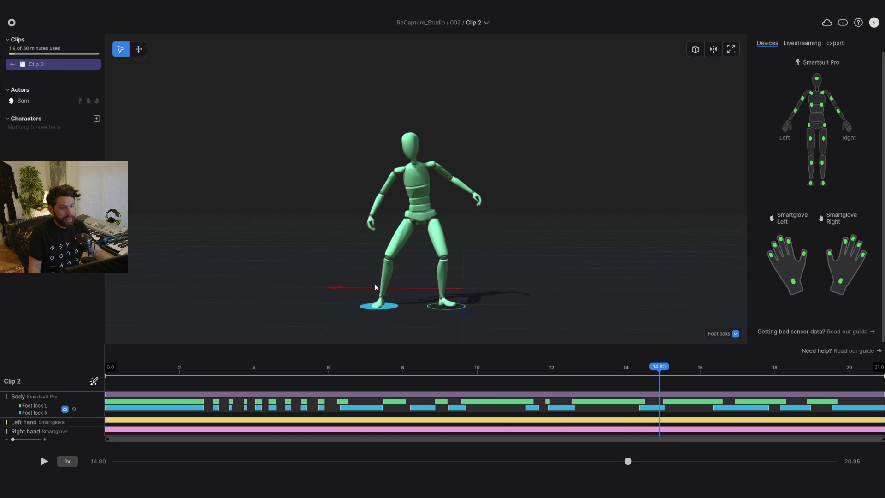